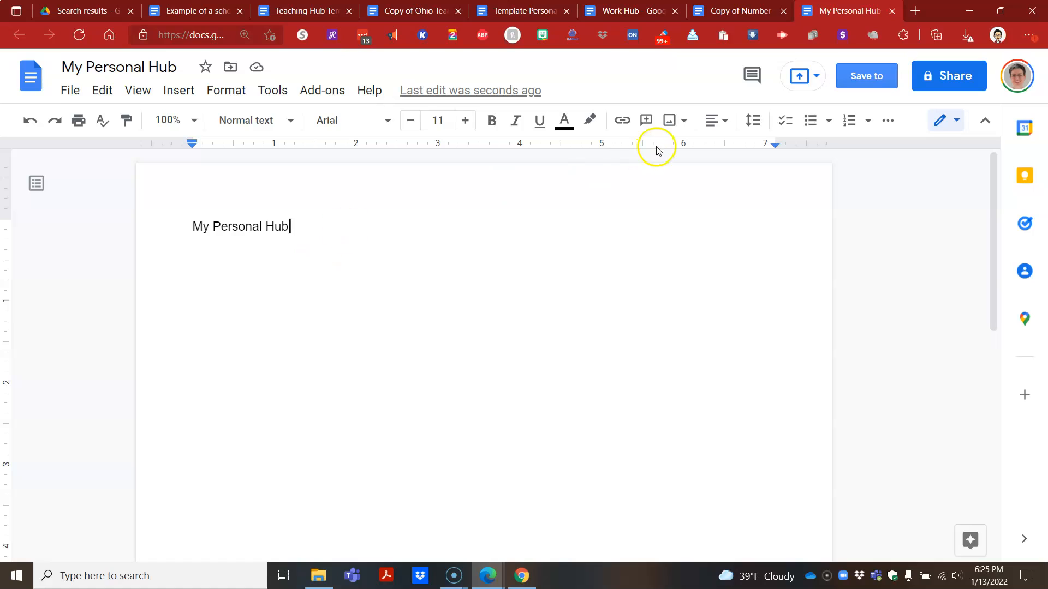
Step: Center the "My Personal Hub" title and format it as bold text at font size 18
{"action": "left_click", "coordinate": [715, 121]}
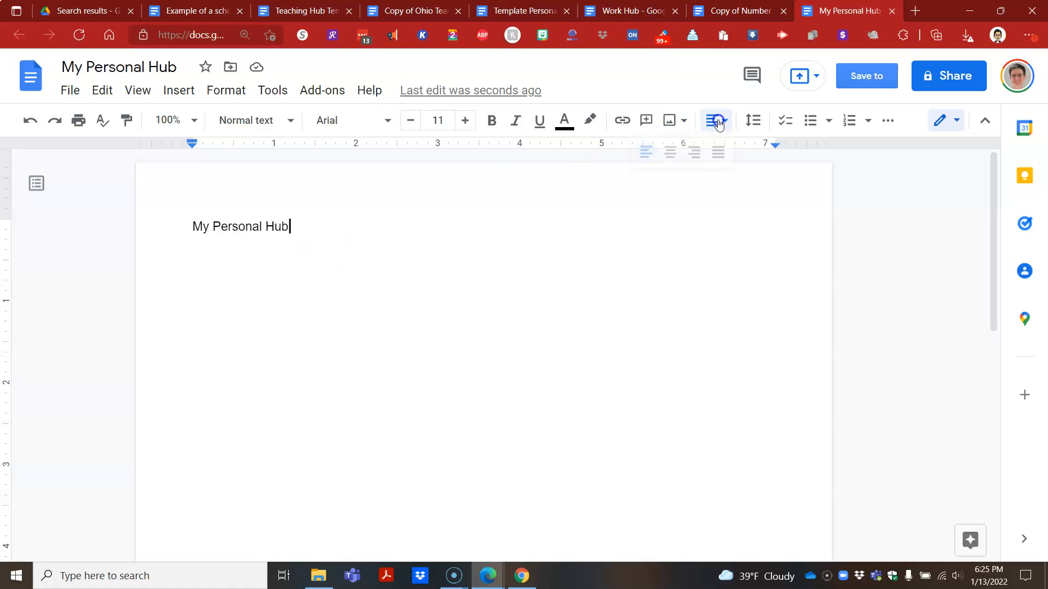
{"action": "left_click", "coordinate": [671, 153]}
{"action": "left_click_drag", "start_coordinate": [551, 224], "coordinate": [327, 228]}
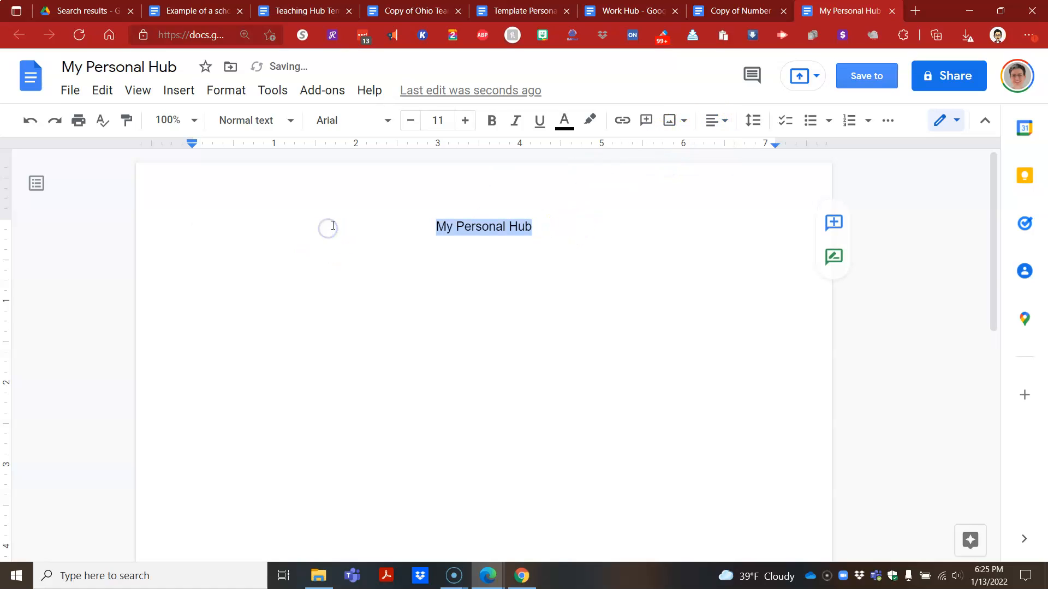
{"action": "key", "text": "ctrl+b"}
{"action": "left_click", "coordinate": [465, 120]}
{"action": "left_click", "coordinate": [465, 120]}
{"action": "left_click", "coordinate": [465, 120]}
{"action": "left_click", "coordinate": [605, 247]}
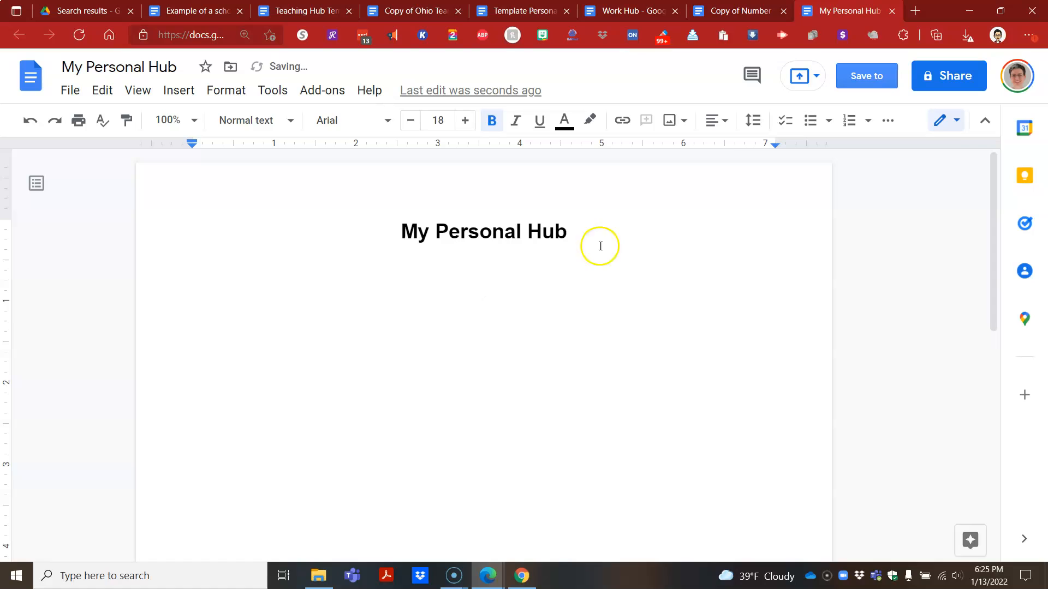
Step: Set the line below the title to left alignment and insert a three-column table there
{"action": "left_click", "coordinate": [714, 120]}
{"action": "left_click", "coordinate": [648, 159]}
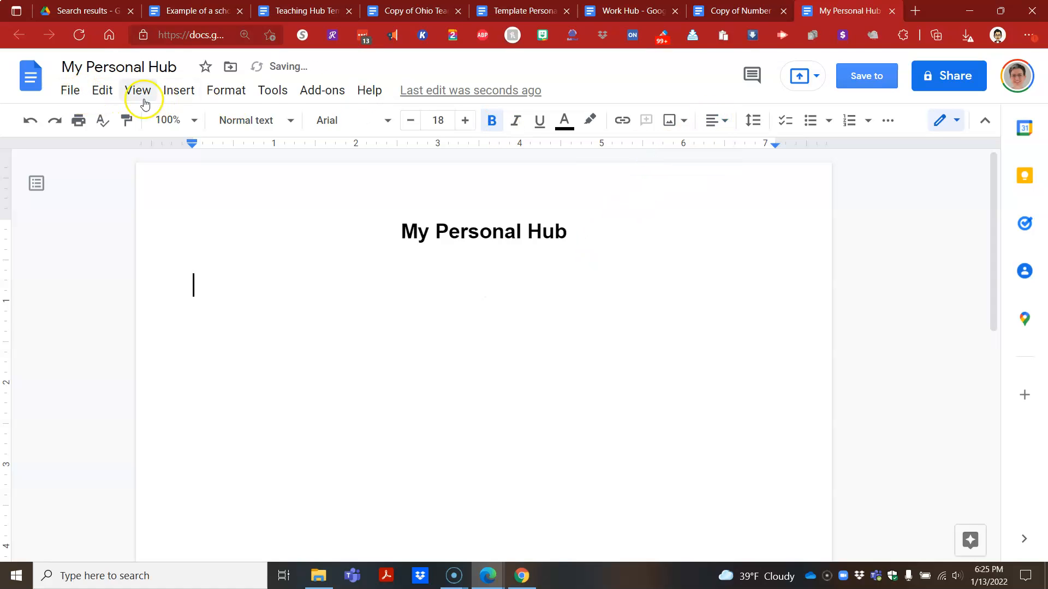
{"action": "left_click", "coordinate": [175, 93]}
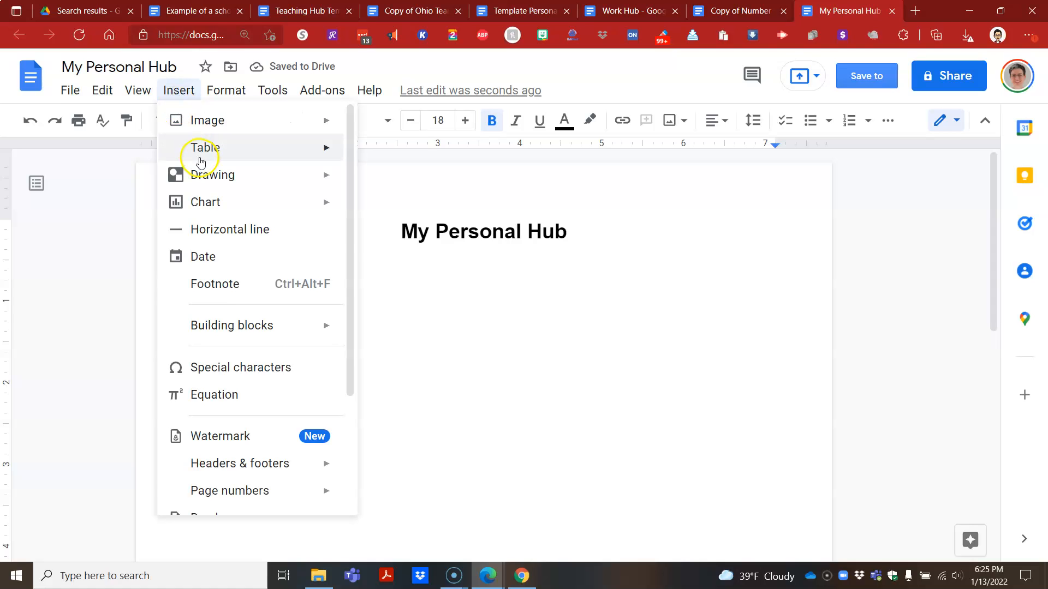
{"action": "mouse_move", "coordinate": [199, 147]}
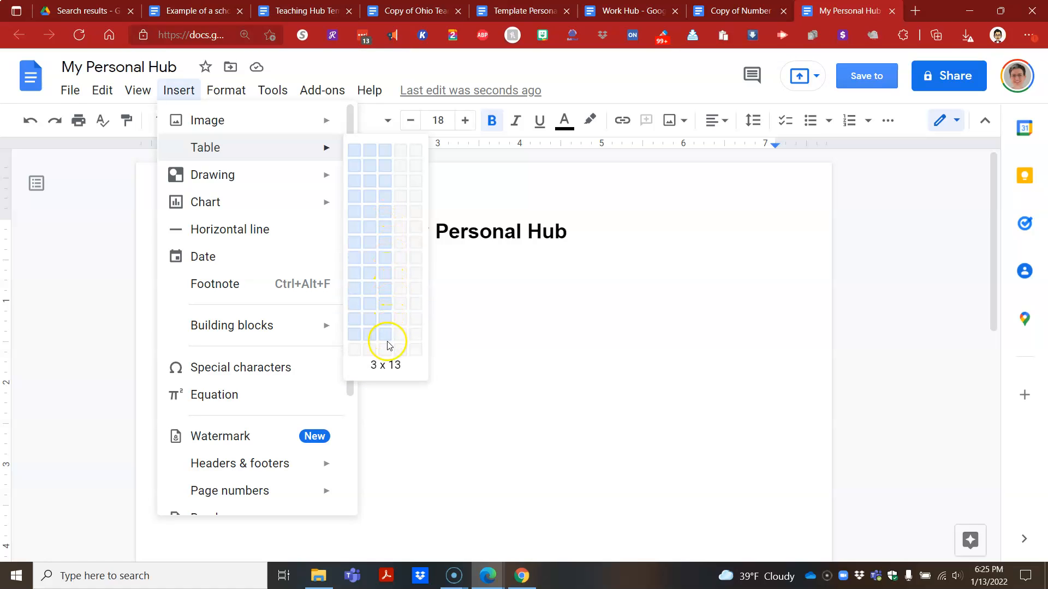
{"action": "left_click", "coordinate": [388, 295]}
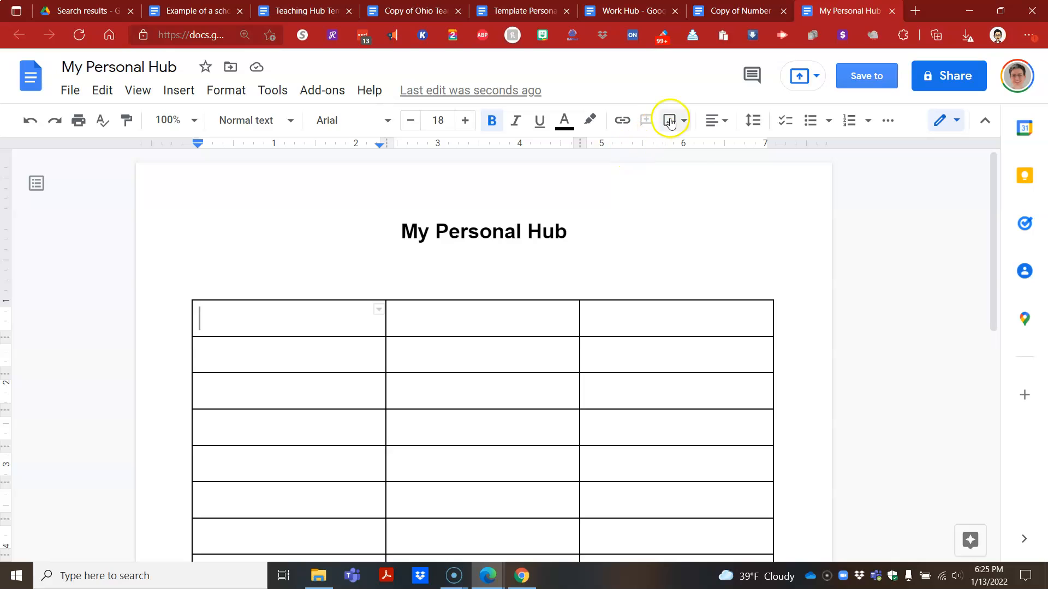
Step: Shade the three cells of the table's first row pale pink, pale yellow and pale blue-gray, in that order
{"action": "left_click", "coordinate": [889, 121]}
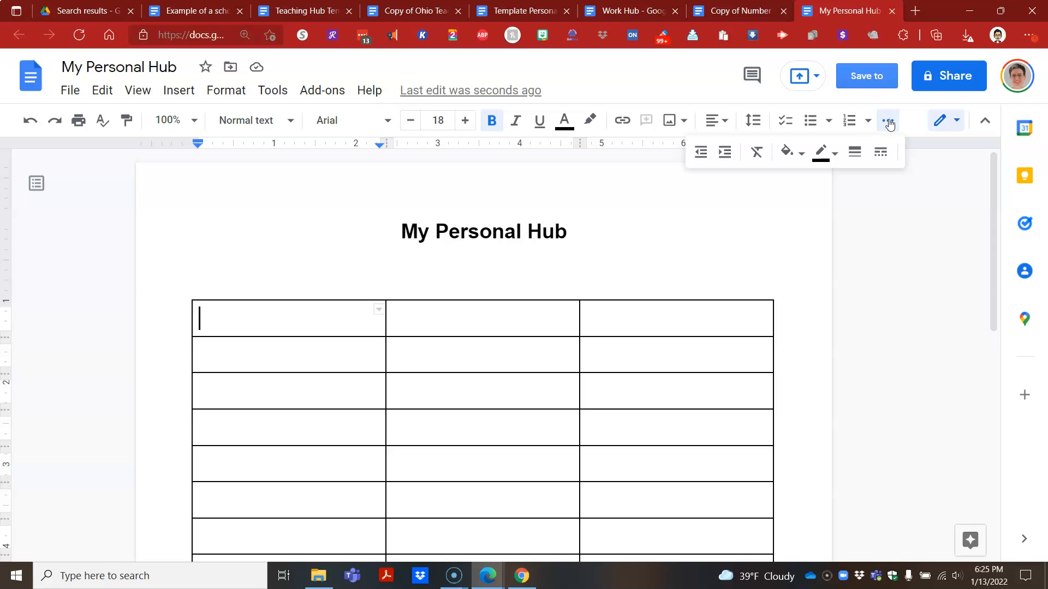
{"action": "left_click", "coordinate": [801, 155]}
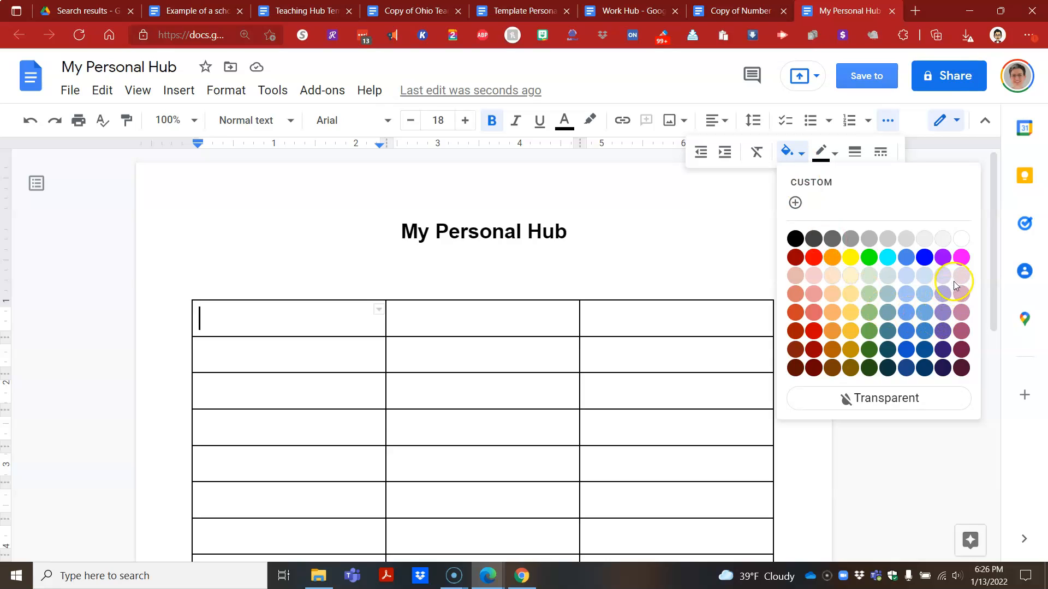
{"action": "left_click", "coordinate": [961, 278]}
{"action": "left_click", "coordinate": [543, 323]}
{"action": "left_click", "coordinate": [801, 155]}
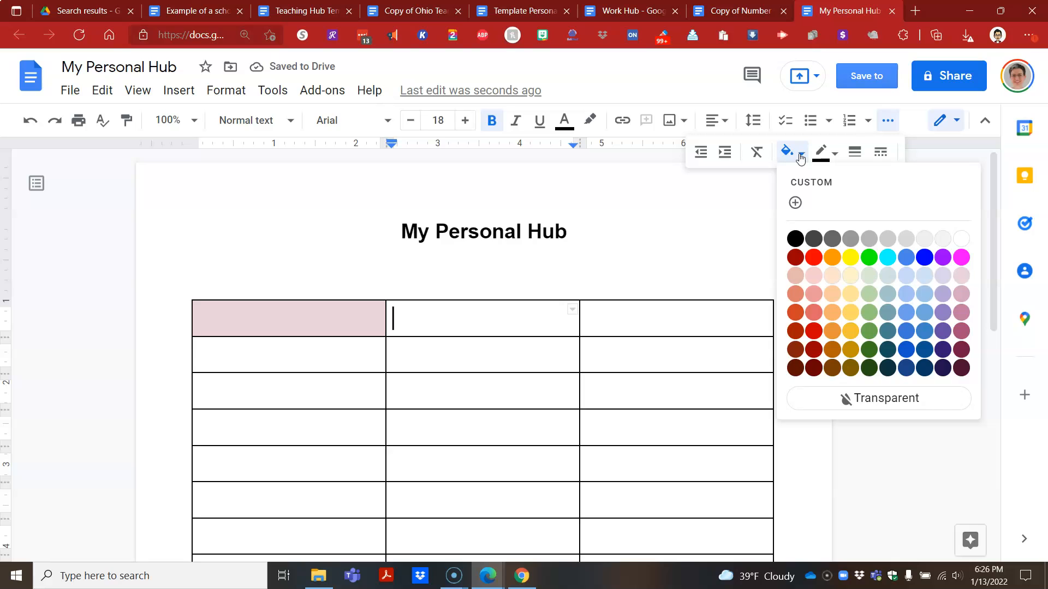
{"action": "left_click", "coordinate": [851, 275]}
{"action": "left_click", "coordinate": [707, 305]}
{"action": "left_click", "coordinate": [801, 154]}
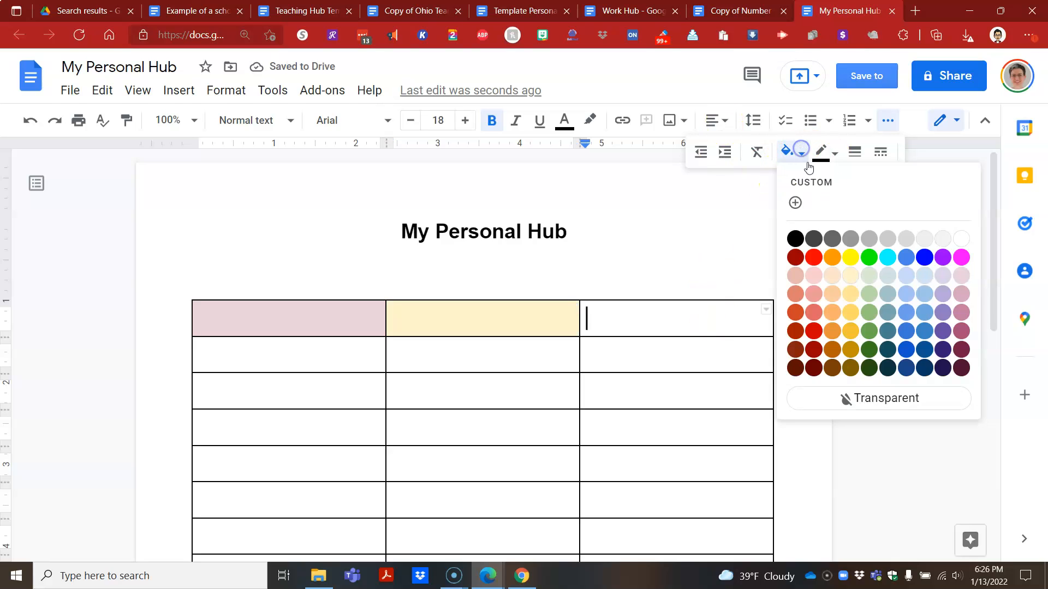
{"action": "left_click", "coordinate": [888, 275]}
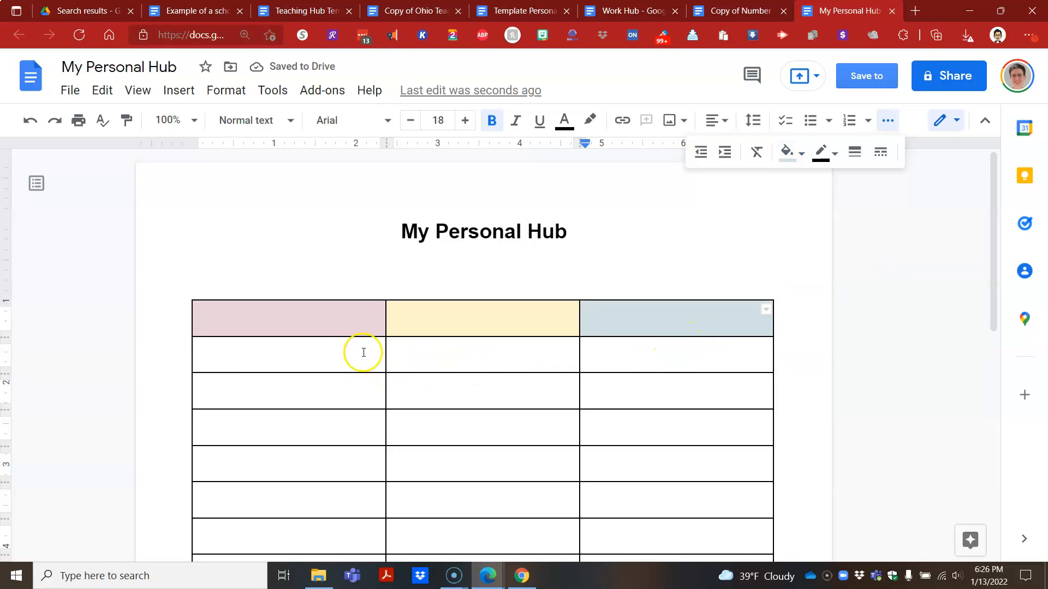
Step: Enter the heading "Banking" in the pink cell and center it
{"action": "left_click", "coordinate": [353, 318]}
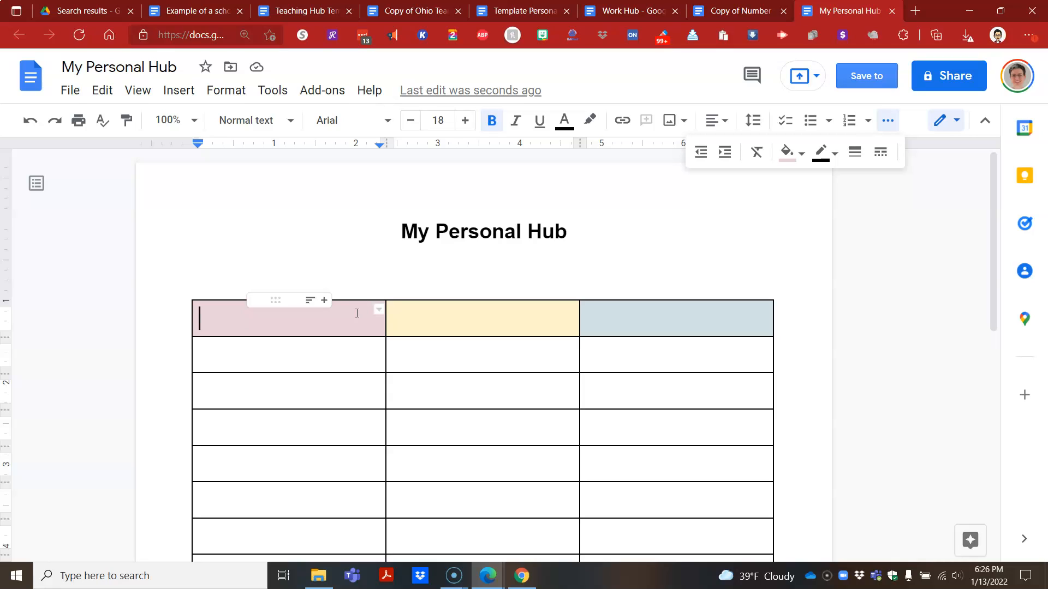
{"action": "type", "text": "Banking"}
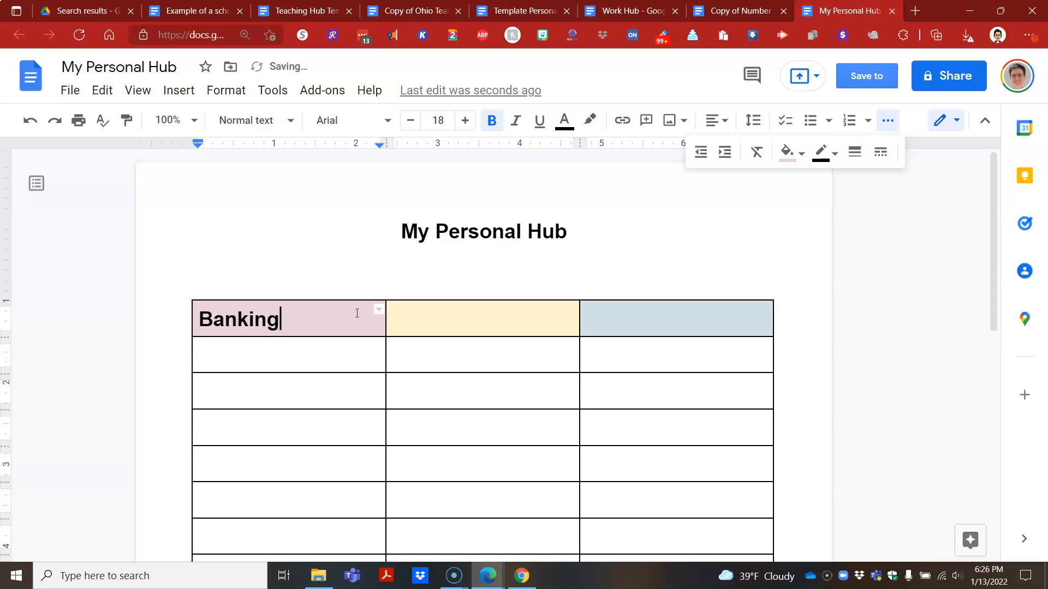
{"action": "left_click_drag", "start_coordinate": [280, 316], "coordinate": [143, 304]}
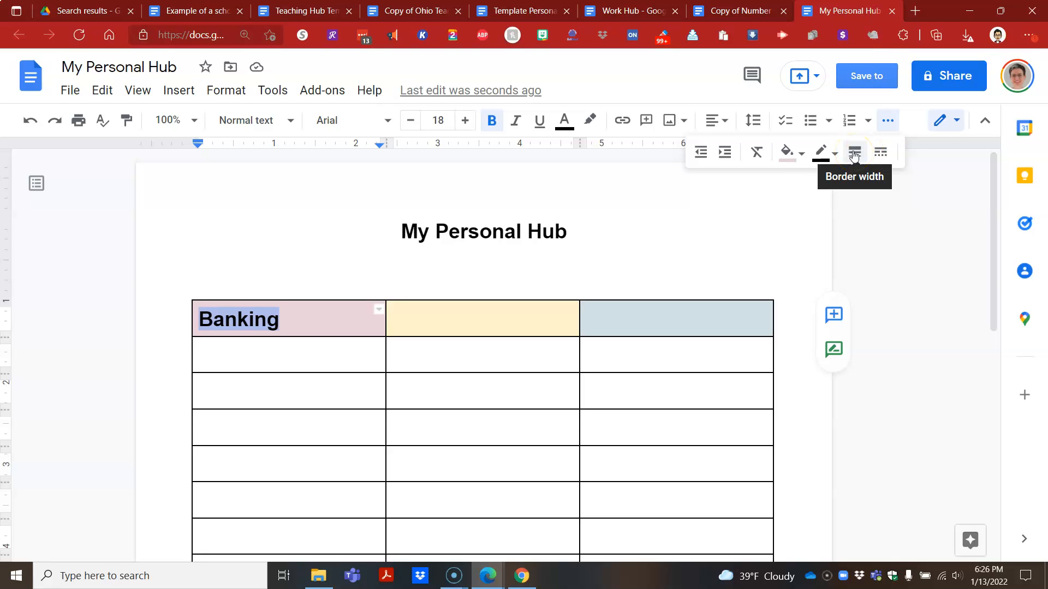
{"action": "left_click", "coordinate": [728, 125]}
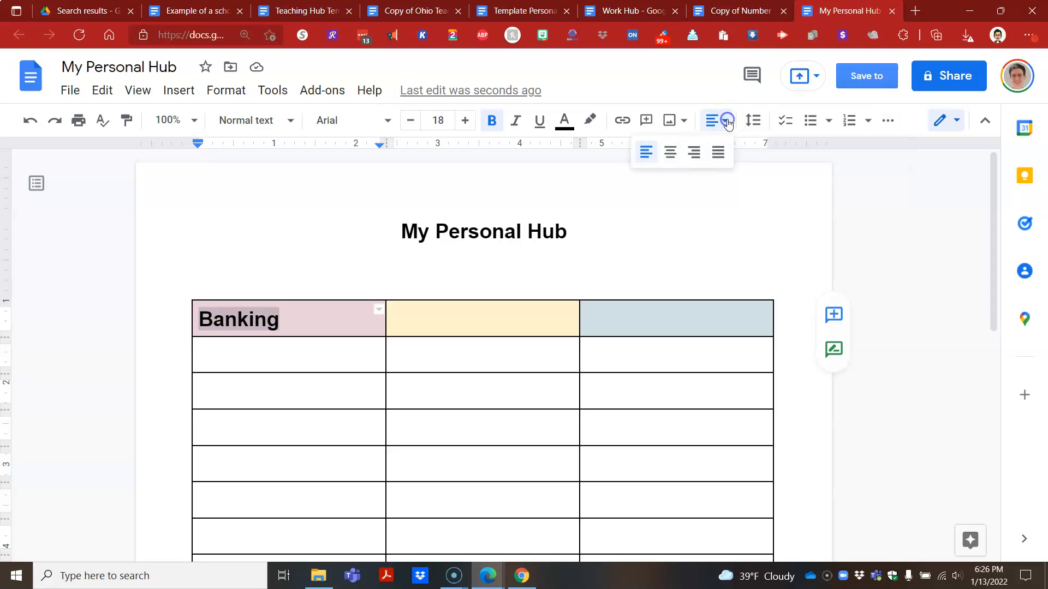
{"action": "left_click", "coordinate": [674, 151]}
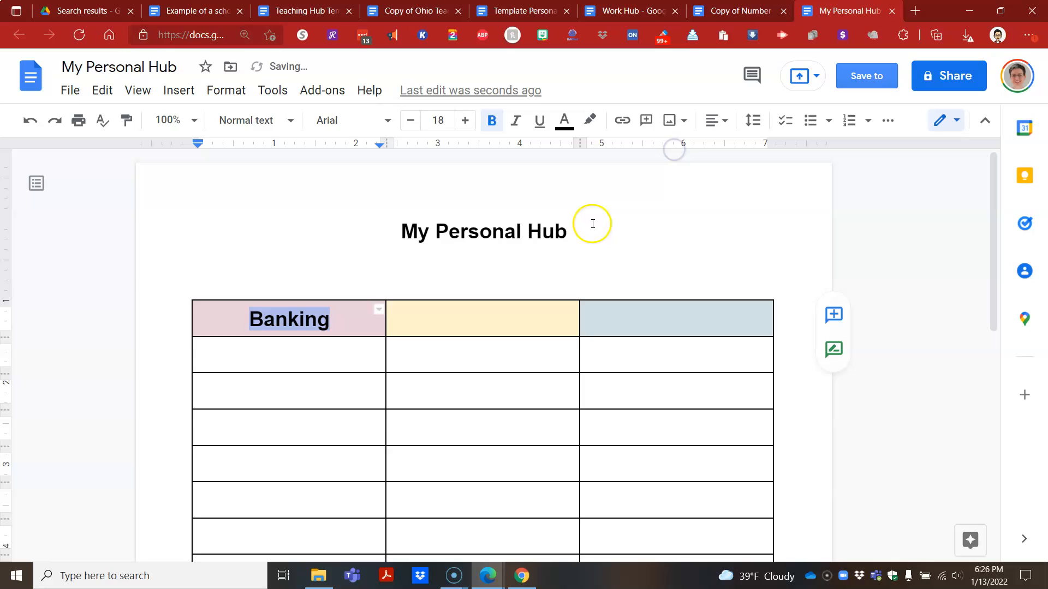
Step: Add a new line below the "Banking" heading in the pink cell with font size 12
{"action": "left_click", "coordinate": [336, 319]}
{"action": "key", "text": "Return"}
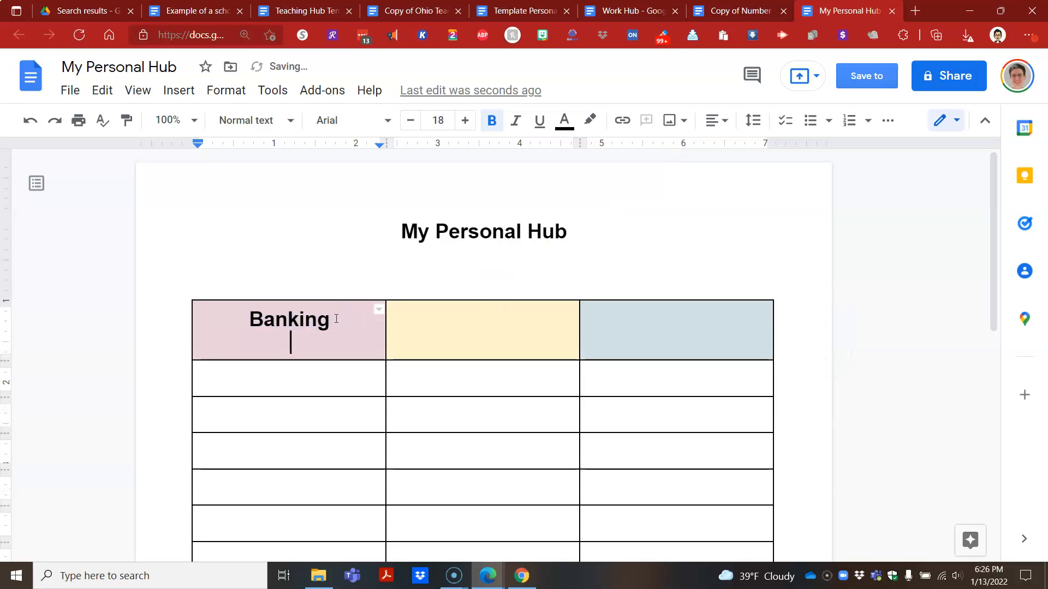
{"action": "left_click", "coordinate": [410, 122]}
{"action": "left_click", "coordinate": [410, 121]}
{"action": "left_click", "coordinate": [410, 122]}
{"action": "left_click", "coordinate": [410, 122]}
{"action": "left_click", "coordinate": [410, 121]}
{"action": "left_click", "coordinate": [410, 121]}
{"action": "left_click", "coordinate": [410, 121]}
{"action": "left_click", "coordinate": [410, 121]}
{"action": "left_click", "coordinate": [410, 121]}
{"action": "left_click", "coordinate": [465, 120]}
{"action": "left_click", "coordinate": [465, 120]}
{"action": "left_click", "coordinate": [465, 121]}
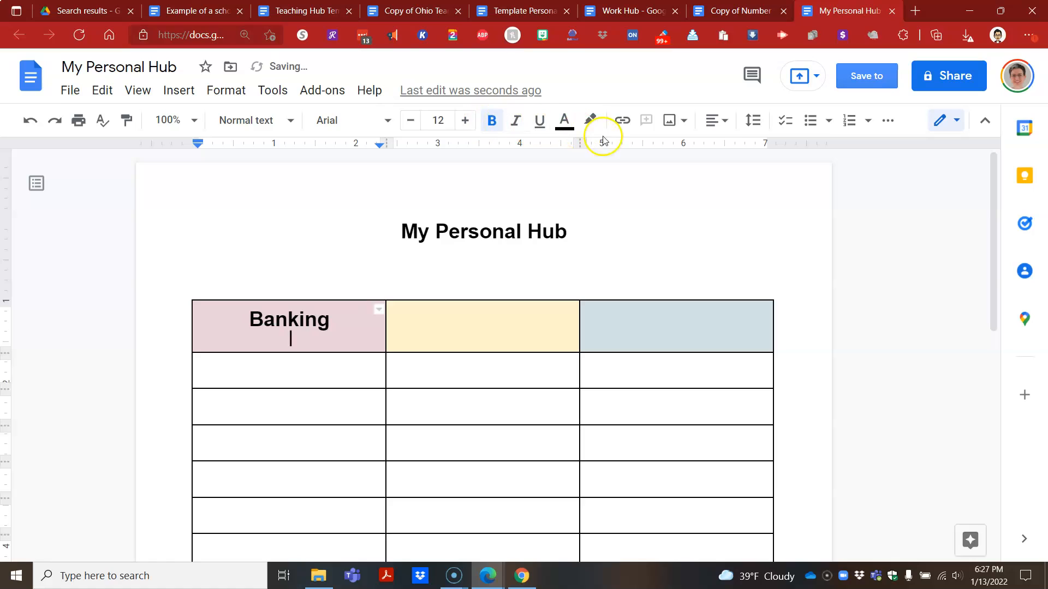
Step: Make the new line a left-aligned bullet and enter "US Bank" as its text
{"action": "left_click", "coordinate": [714, 125]}
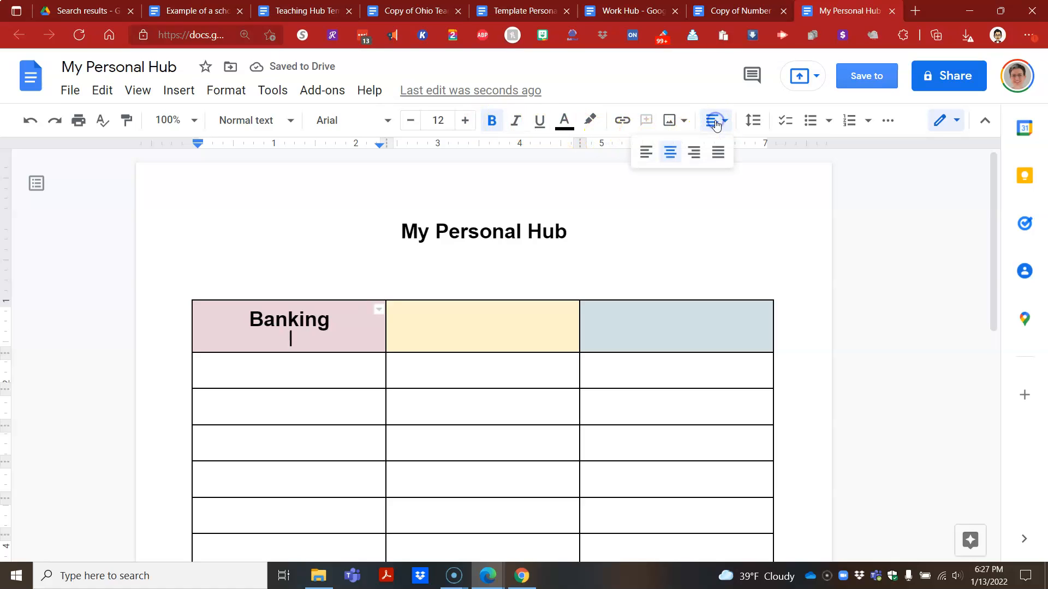
{"action": "left_click", "coordinate": [643, 152]}
{"action": "left_click", "coordinate": [809, 121]}
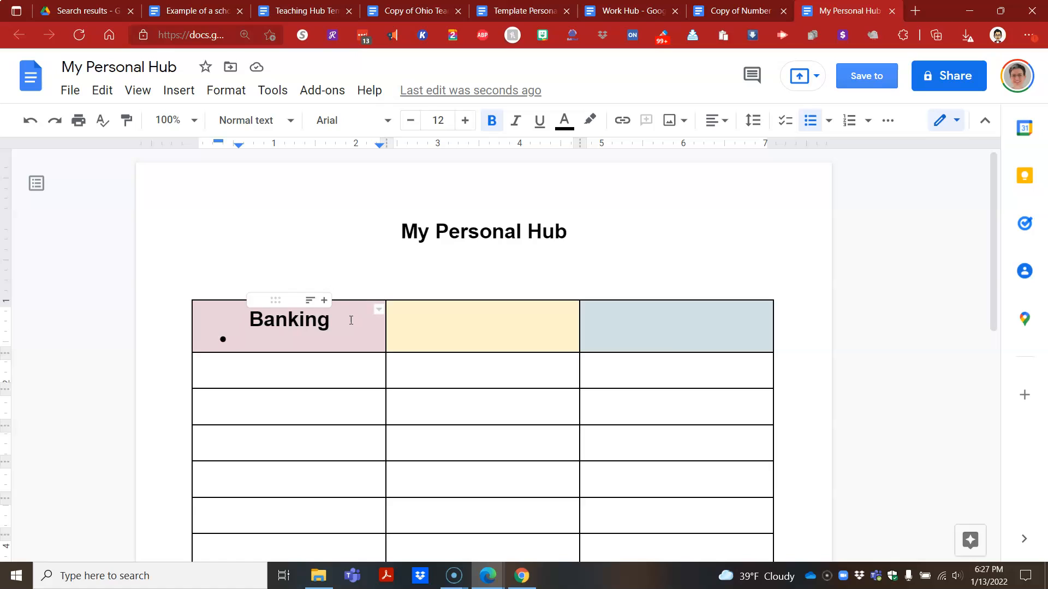
{"action": "type", "text": "us"}
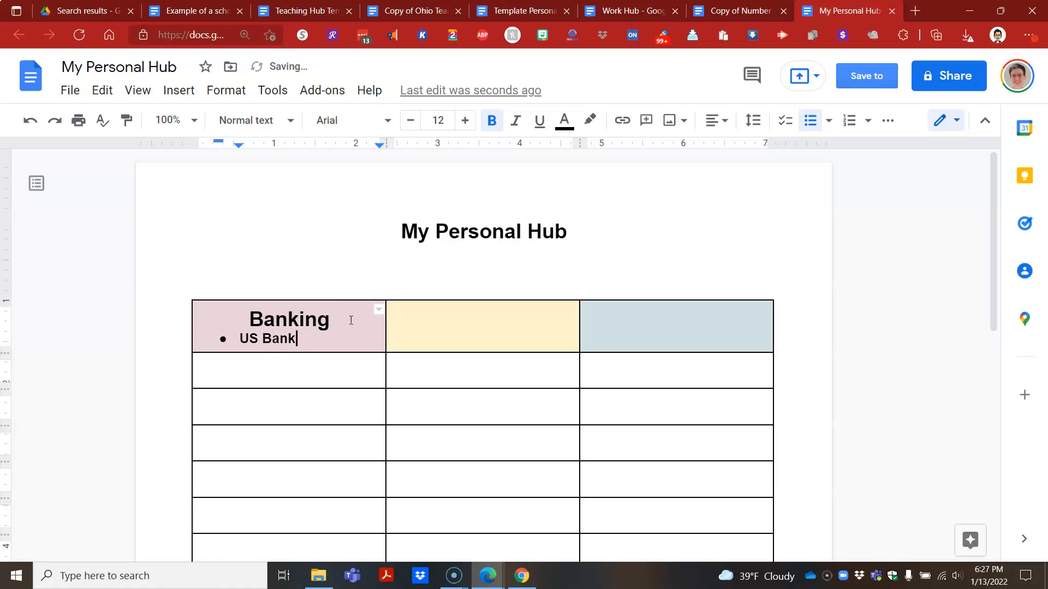
{"action": "left_click", "coordinate": [343, 317]}
Step: Select the "US Bank" text, copy the web address of usbank.com from a new browser tab, and return to the document
{"action": "triple_click", "coordinate": [239, 338]}
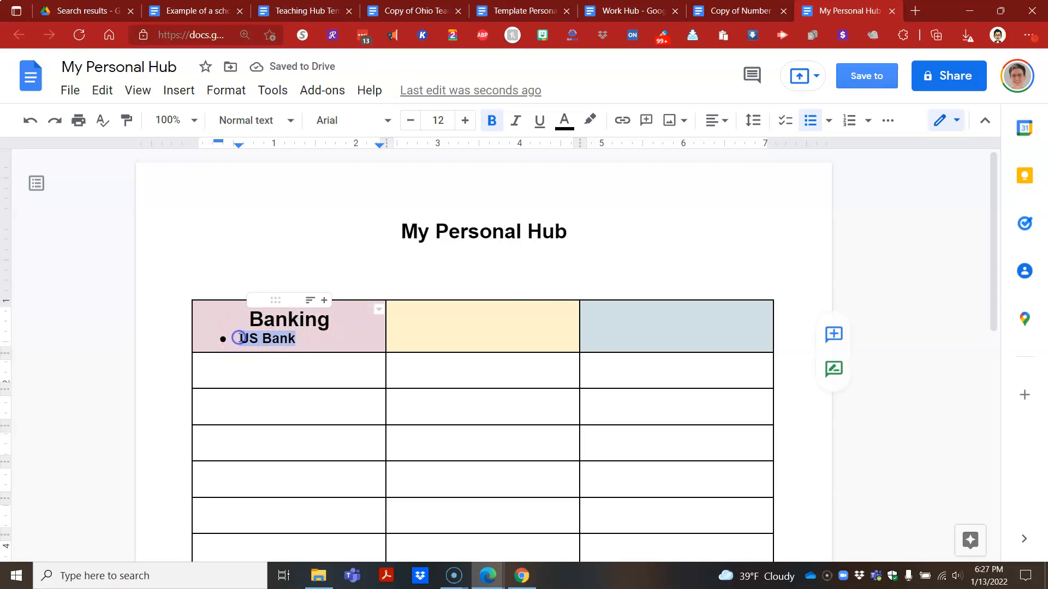
{"action": "left_click", "coordinate": [919, 10]}
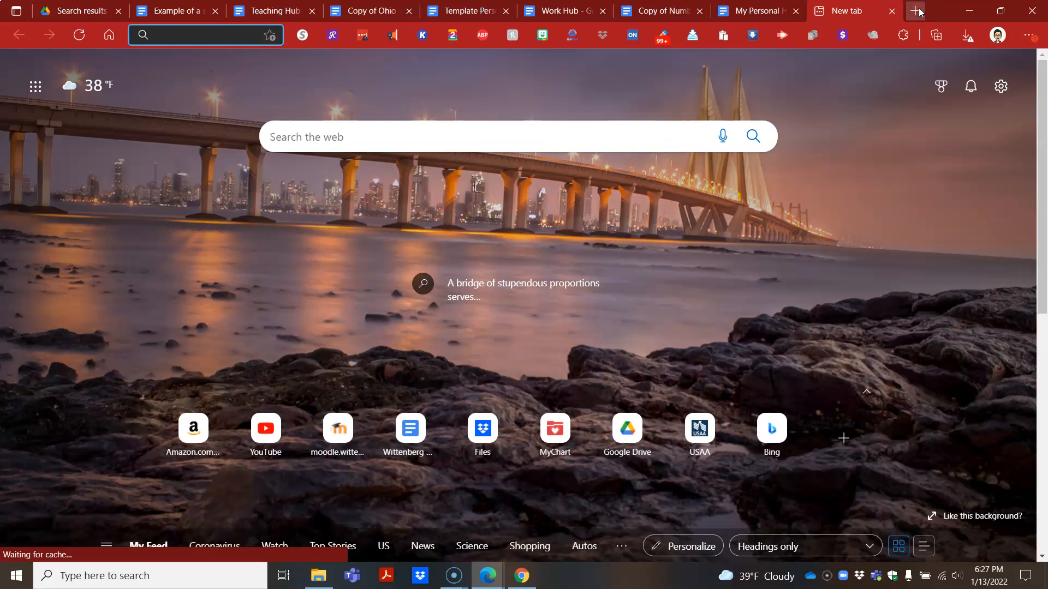
{"action": "type", "text": "US"}
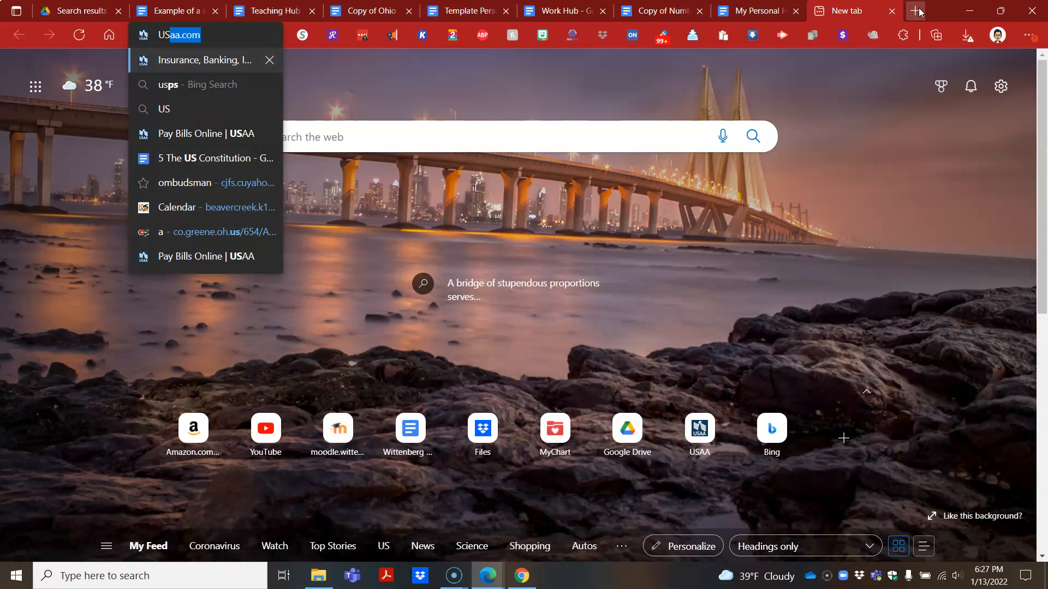
{"action": "type", "text": "bank"}
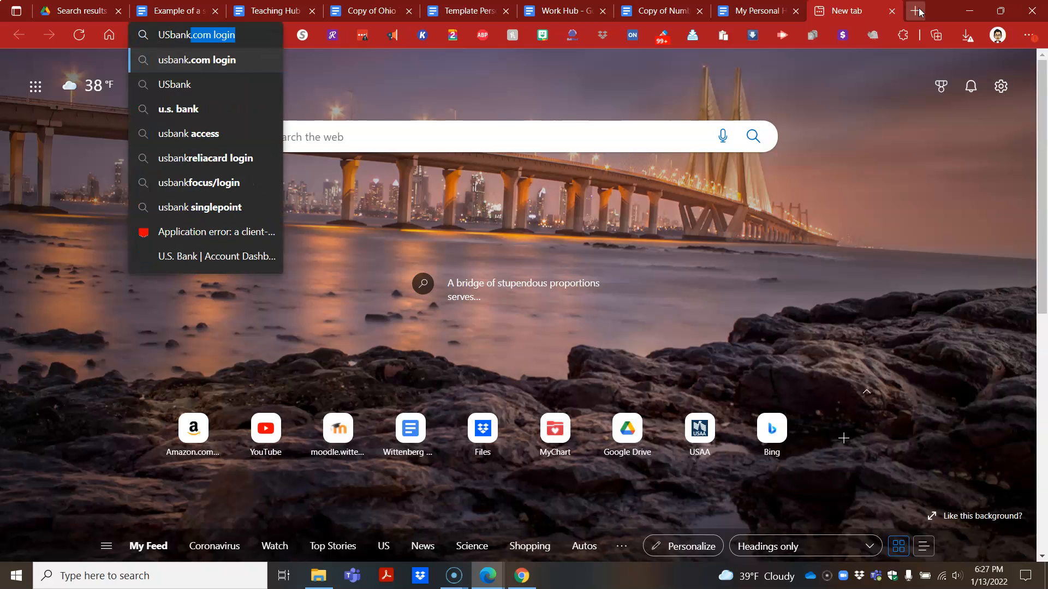
{"action": "type", "text": ".com"}
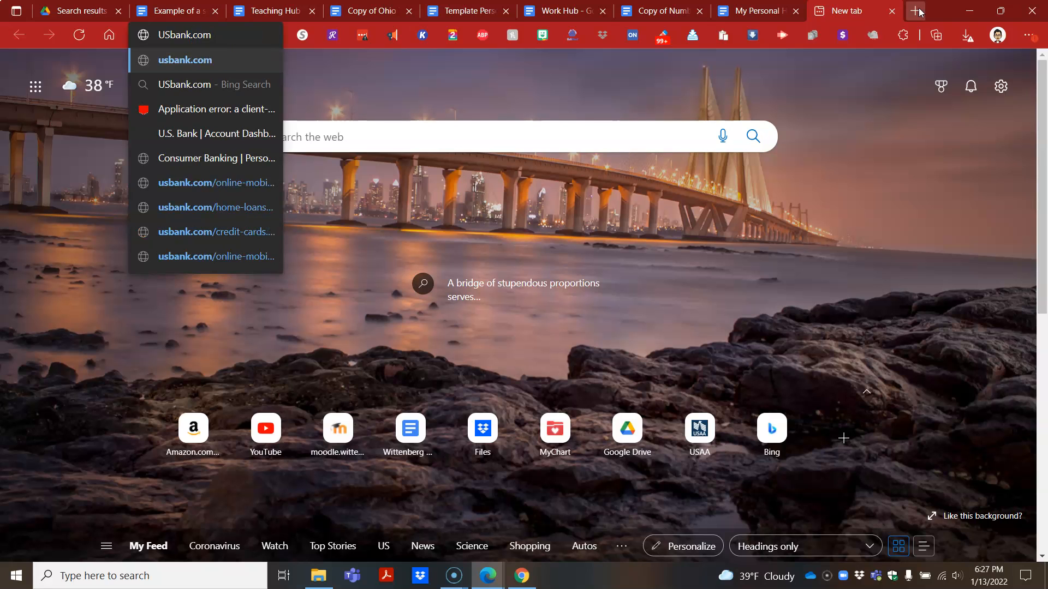
{"action": "key", "text": "Return"}
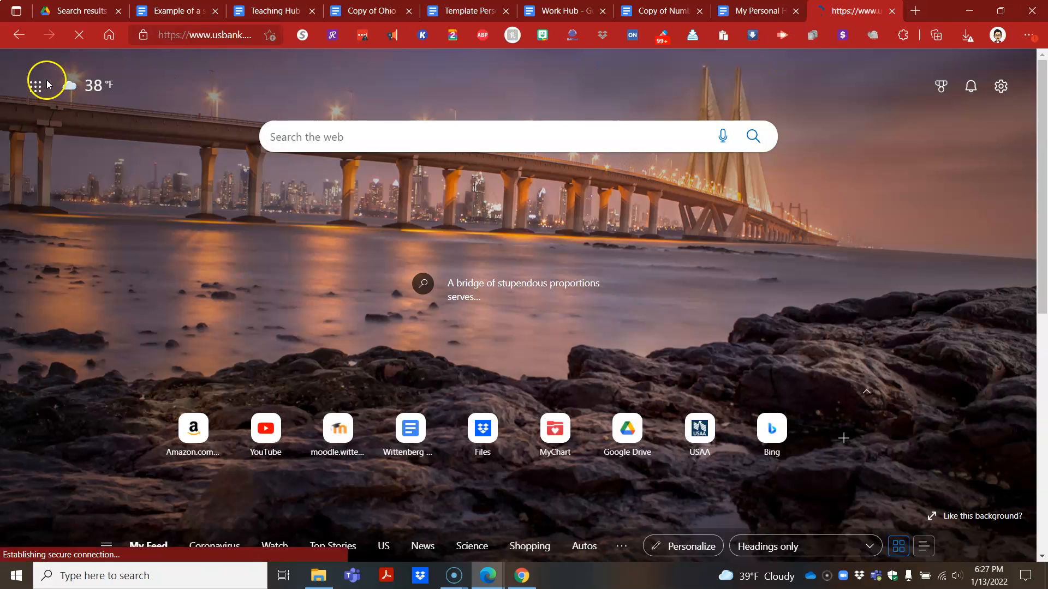
{"action": "left_click", "coordinate": [242, 36]}
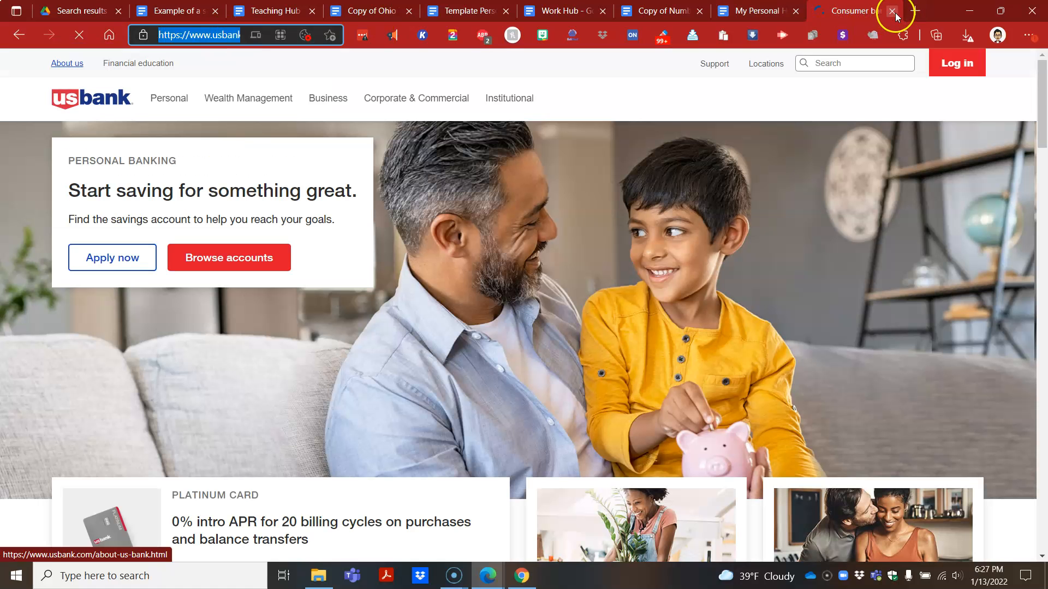
{"action": "left_click", "coordinate": [770, 12]}
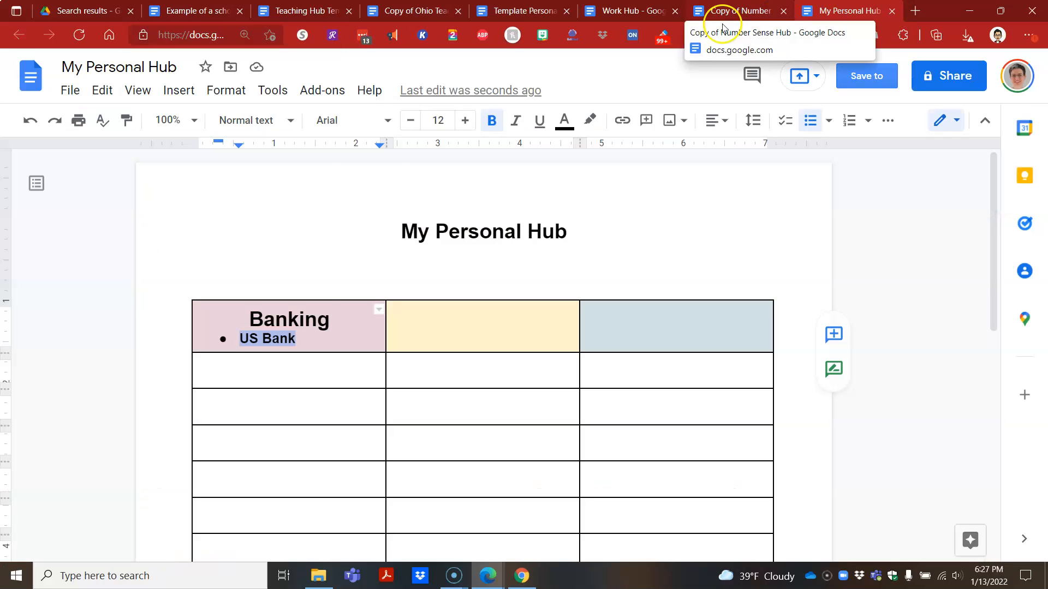
{"action": "right_click", "coordinate": [276, 339]}
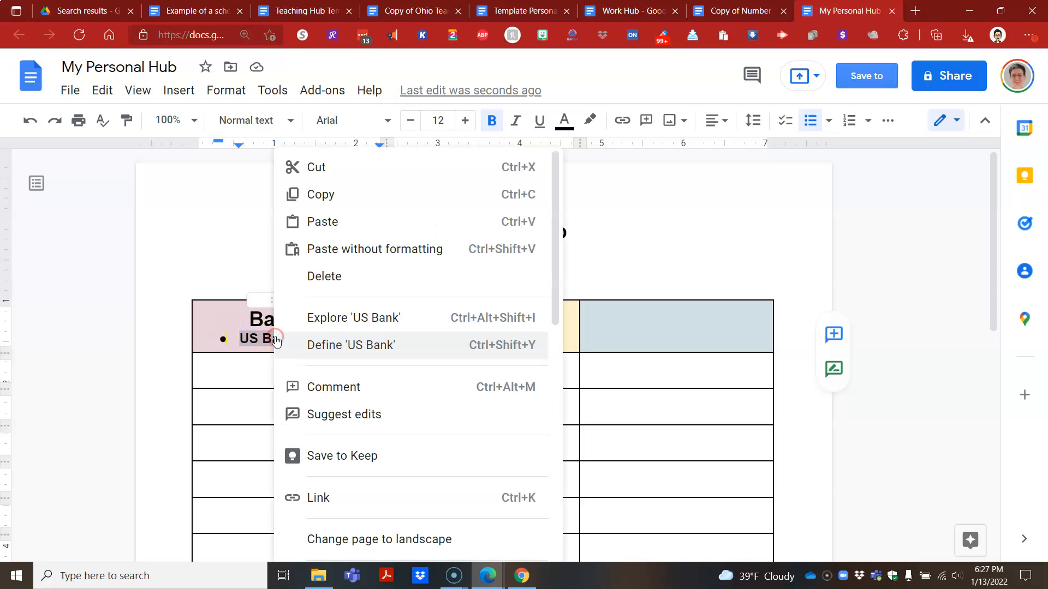
{"action": "left_click", "coordinate": [336, 497]}
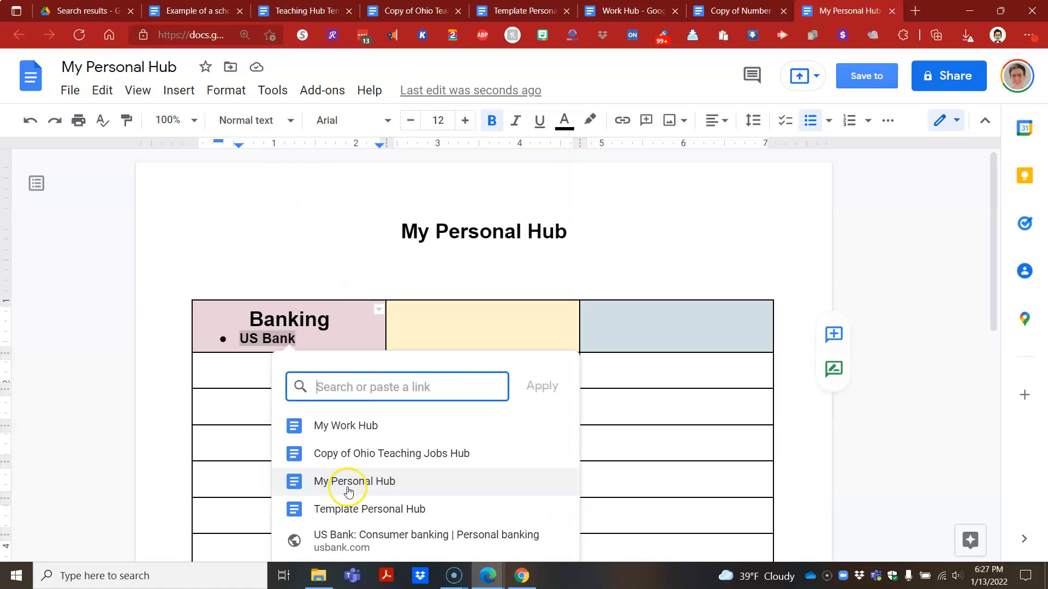
{"action": "type", "text": "https://www.usbank.com/index.html"}
{"action": "left_click", "coordinate": [543, 386]}
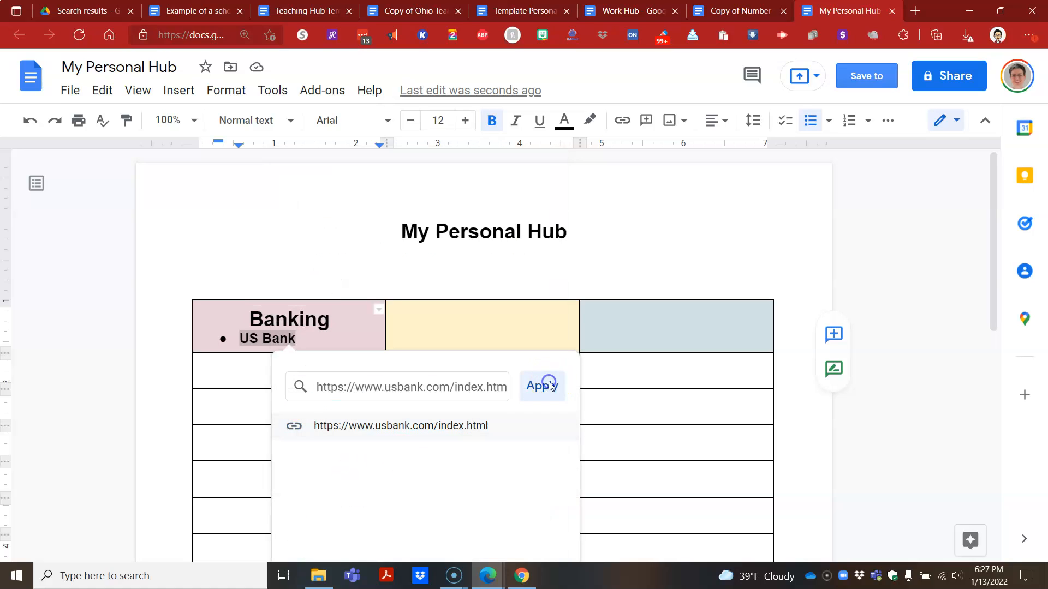
Step: Add two empty bullets below the US Bank link in the Banking cell
{"action": "left_click", "coordinate": [363, 364]}
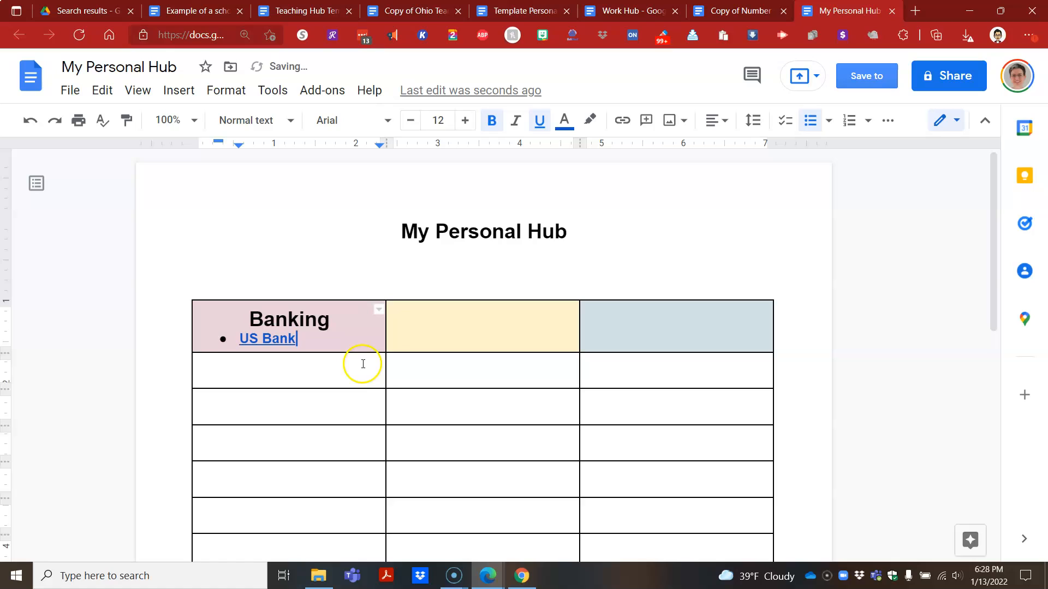
{"action": "key", "text": "Return"}
{"action": "key", "text": "Return"}
{"action": "key", "text": "Return"}
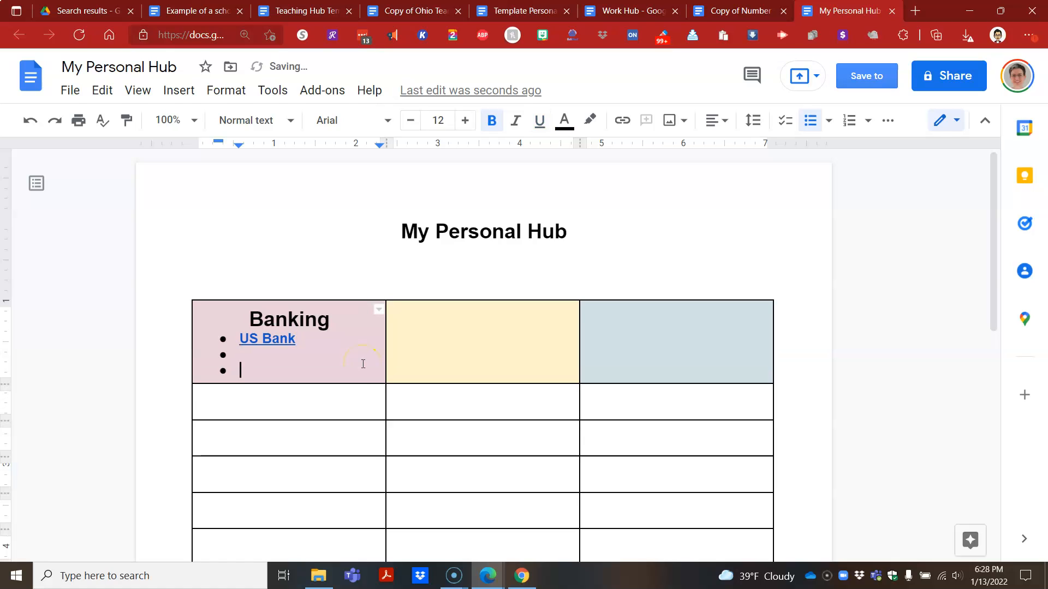
Step: Add two more empty bullets to the Banking cell and paste a copy of the whole cell into the cell directly below
{"action": "key", "text": "Return"}
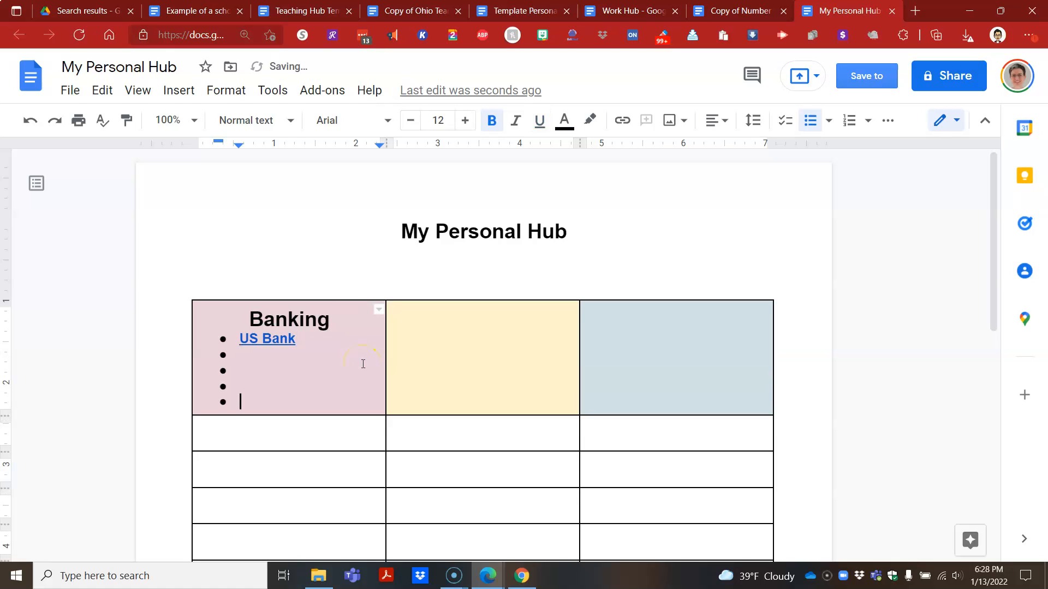
{"action": "left_click_drag", "start_coordinate": [249, 316], "coordinate": [255, 403]}
{"action": "key", "text": "ctrl+c"}
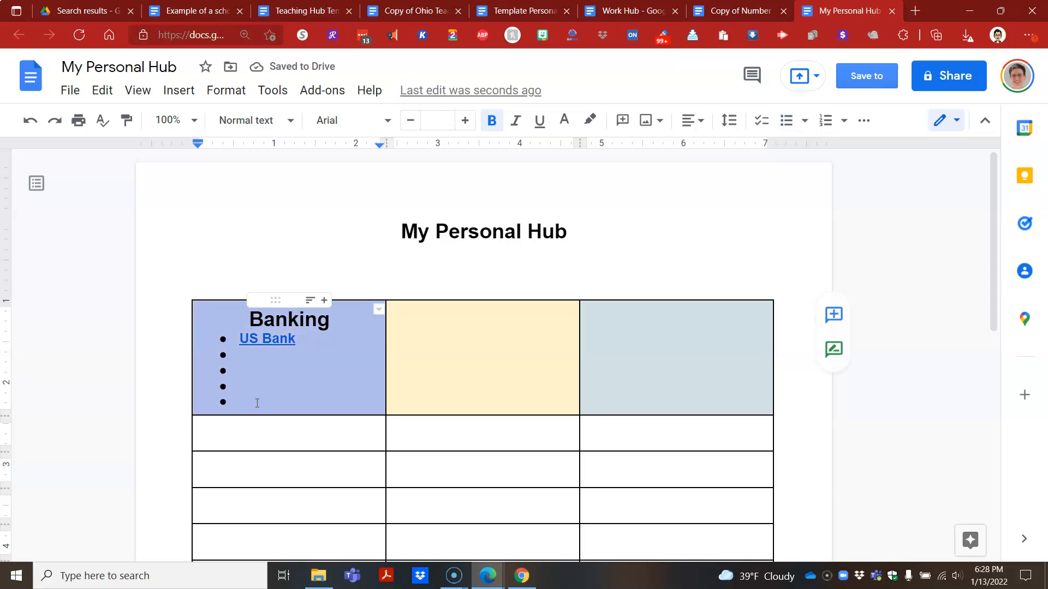
{"action": "left_click", "coordinate": [290, 424]}
{"action": "key", "text": "ctrl+v"}
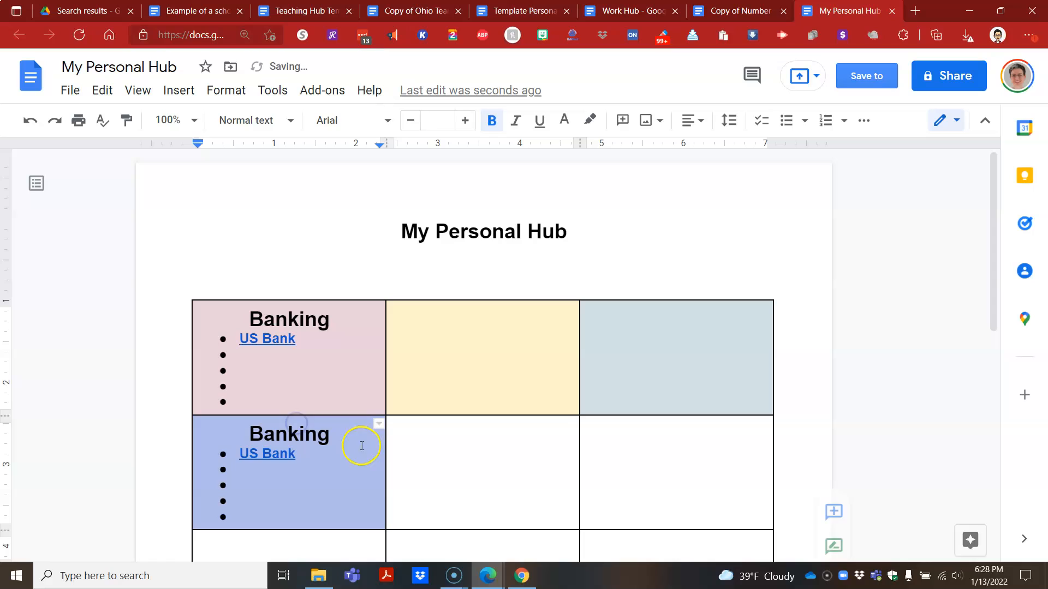
Step: Move the second row's Banking heading, US Bank link and empty bullets from the first column into the third-column cell
{"action": "left_click", "coordinate": [448, 446]}
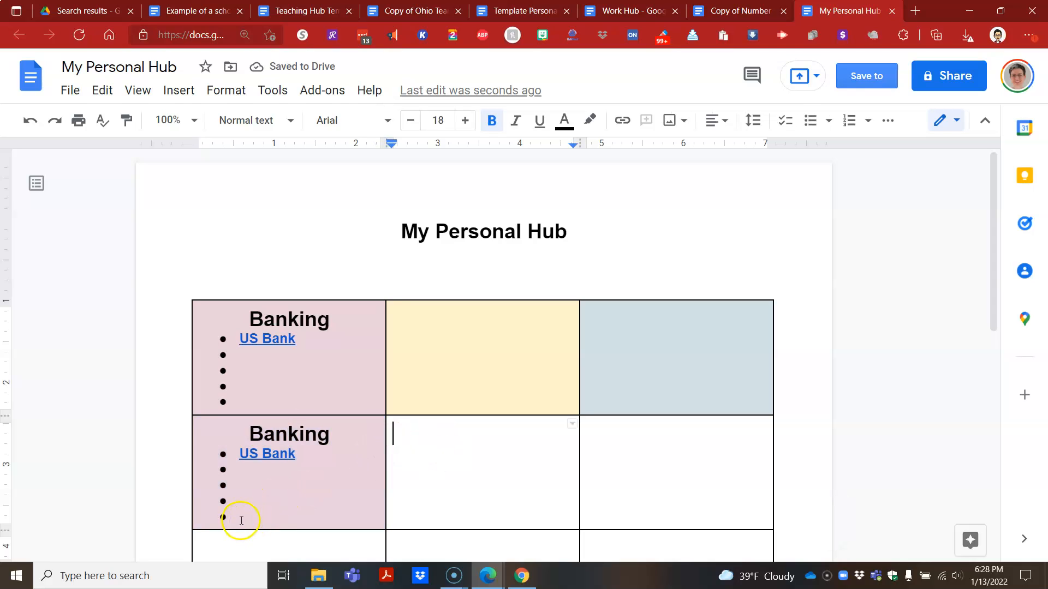
{"action": "left_click", "coordinate": [273, 490]}
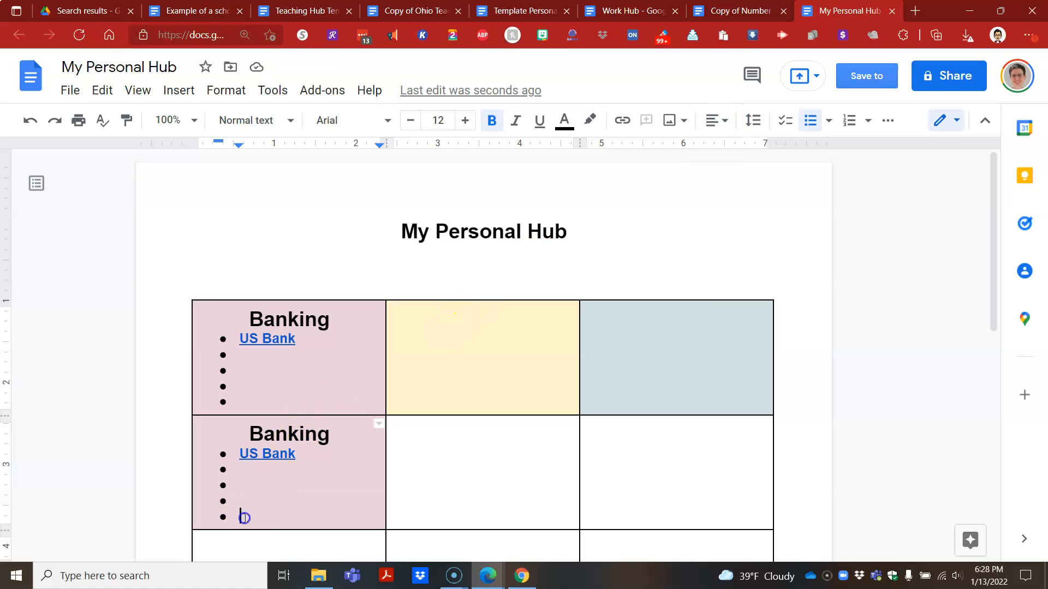
{"action": "left_click_drag", "start_coordinate": [243, 515], "coordinate": [249, 431]}
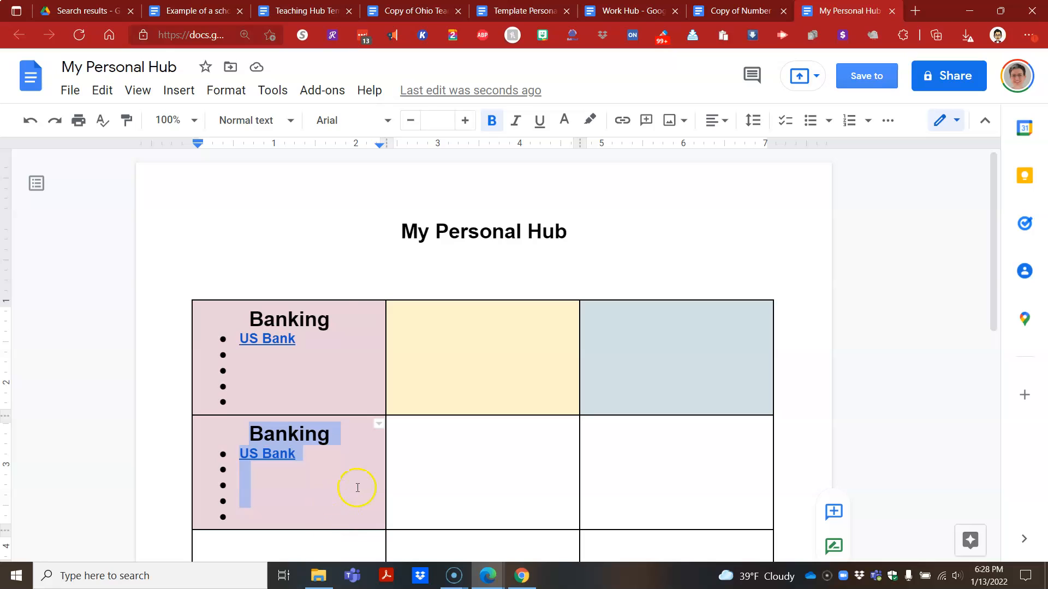
{"action": "left_click_drag", "start_coordinate": [358, 487], "coordinate": [677, 467]}
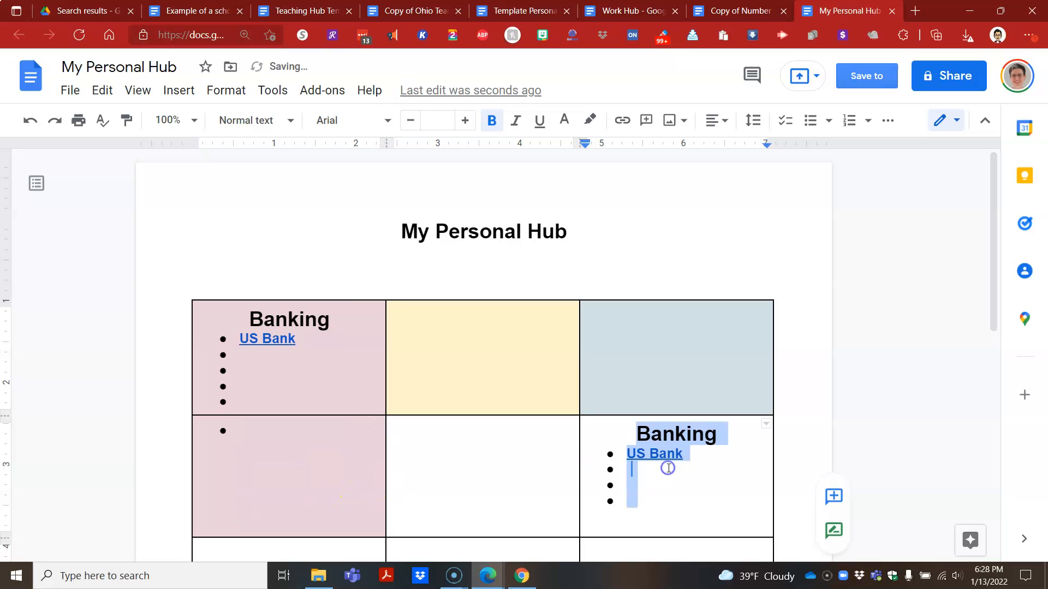
Step: Copy the third-column Banking heading and bulleted list into the yellow cell of the first row, and remove the misaligned last bullet there
{"action": "left_click", "coordinate": [668, 468]}
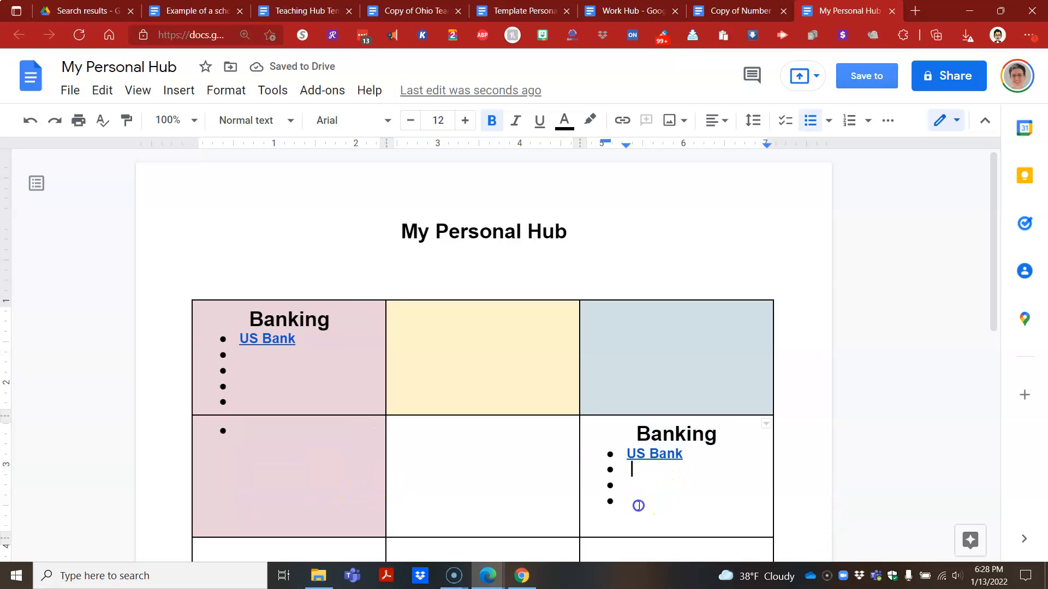
{"action": "left_click_drag", "start_coordinate": [636, 502], "coordinate": [618, 422]}
{"action": "key", "text": "ctrl+c"}
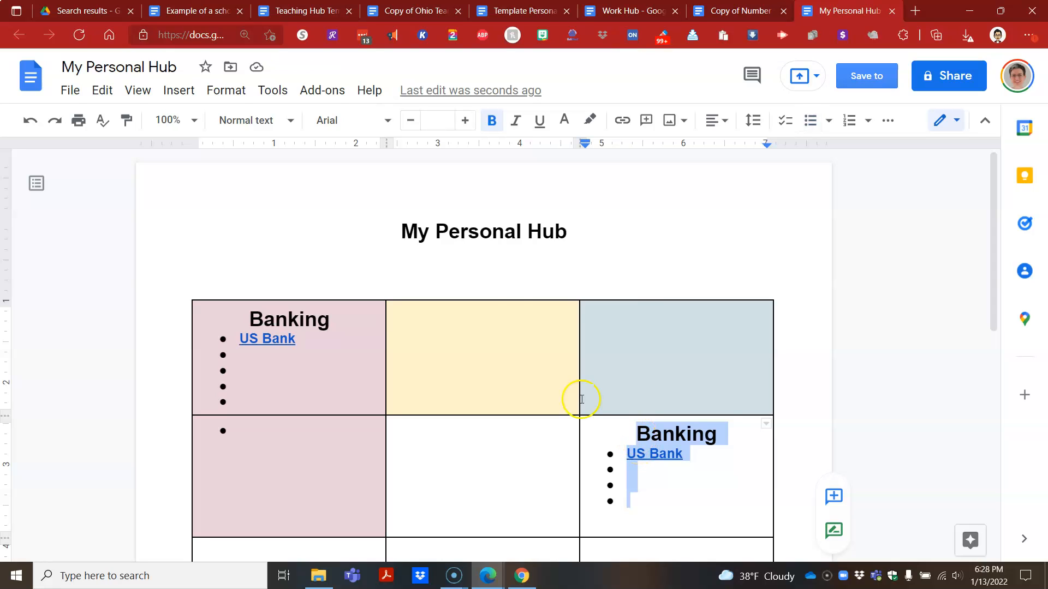
{"action": "left_click", "coordinate": [494, 348]}
{"action": "key", "text": "ctrl+v"}
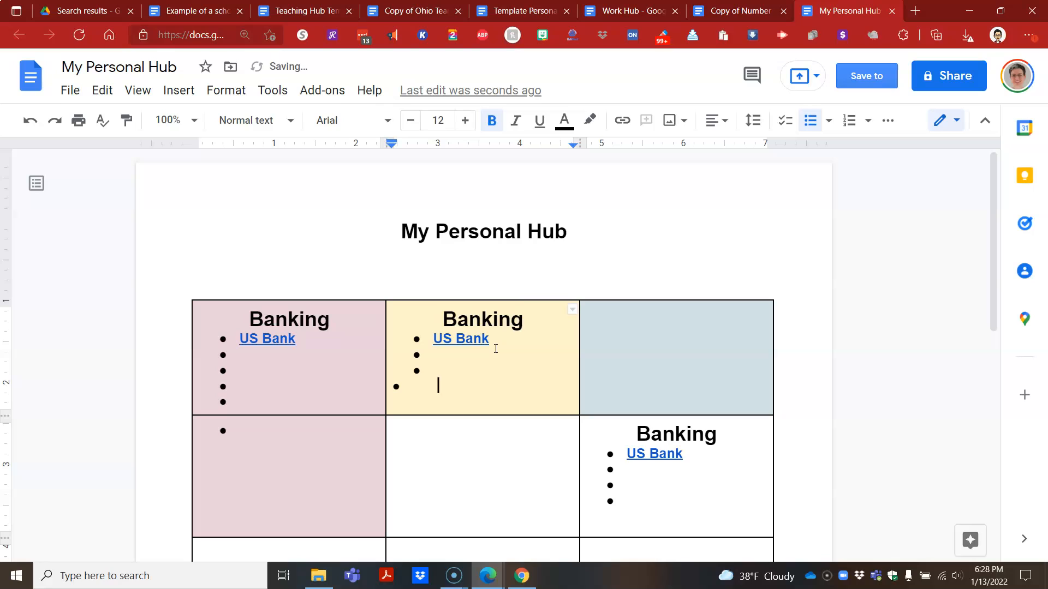
{"action": "key", "text": "BackSpace"}
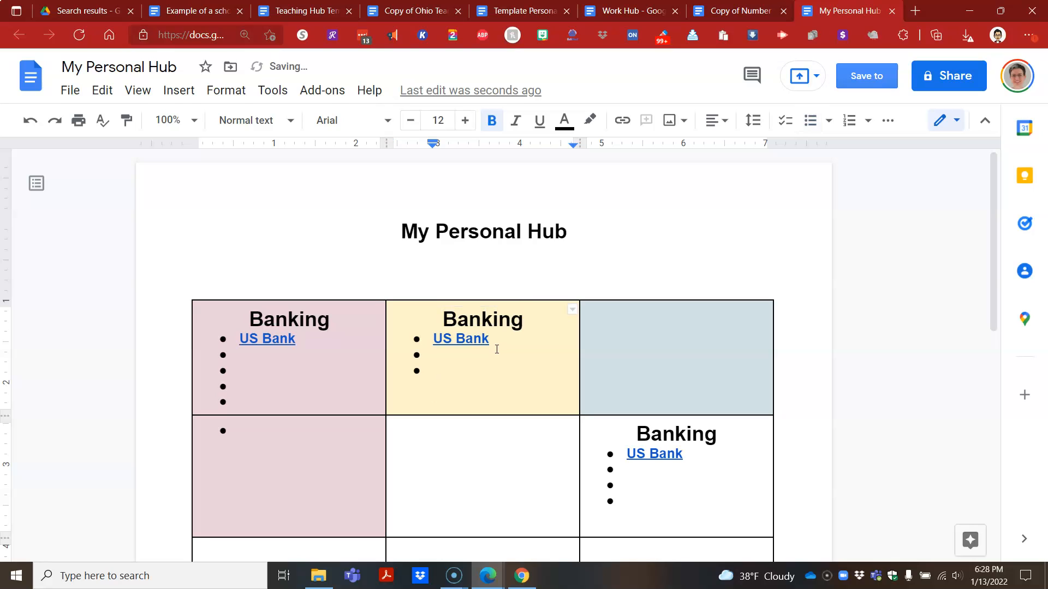